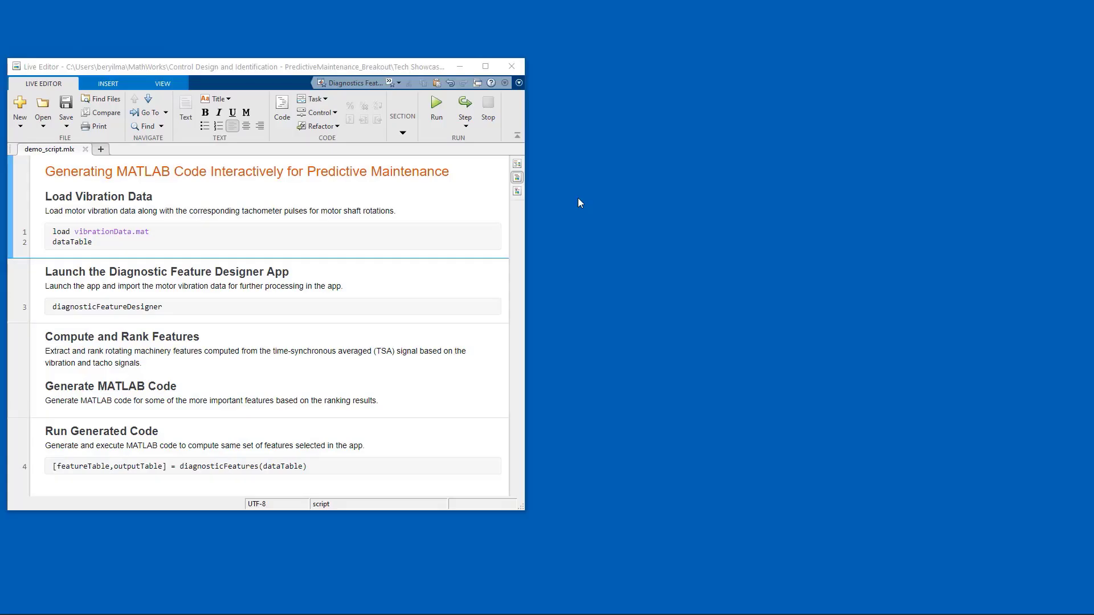
Run the Load Vibration Data section and review the resulting 16×3 dataTable of Vibration, Tacho and faultCode
left_click(11, 220)
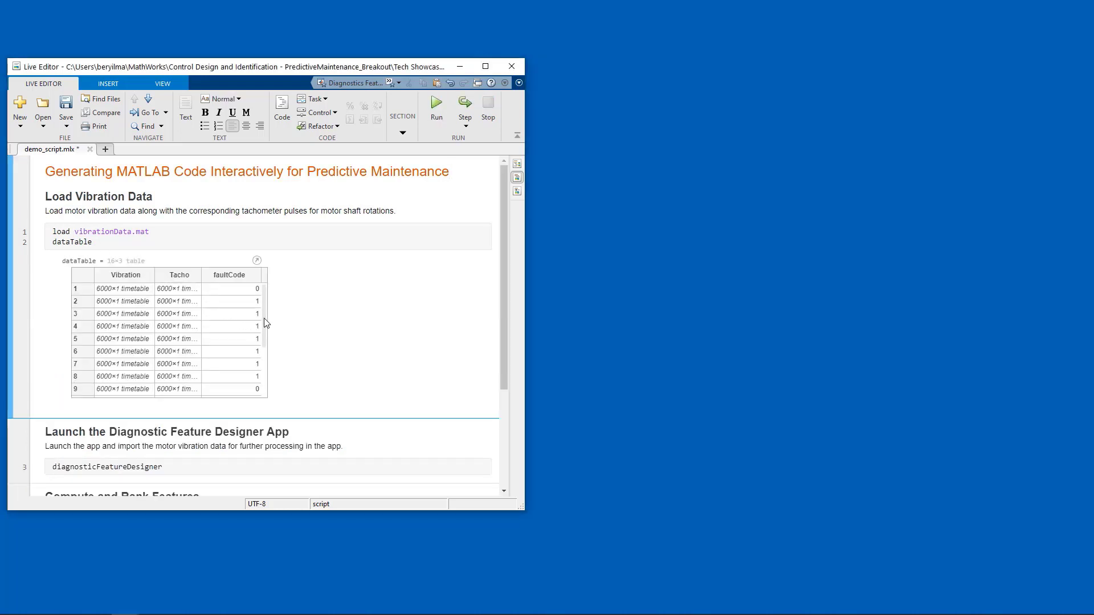
mouse_move(263, 309)
left_mouse_down()
mouse_move(264, 371)
mouse_move(273, 297)
left_mouse_up()
scroll(226, 279, "down", 5)
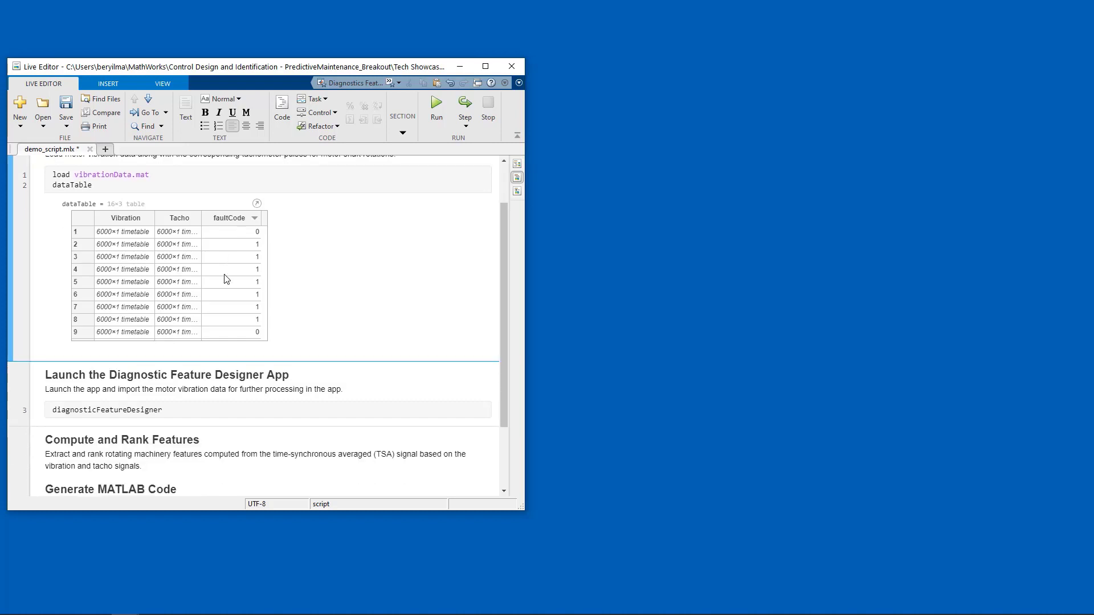
Import dataTable as a multi-member ensemble Ensemble1, with faultCode as the condition variable
left_click(144, 300)
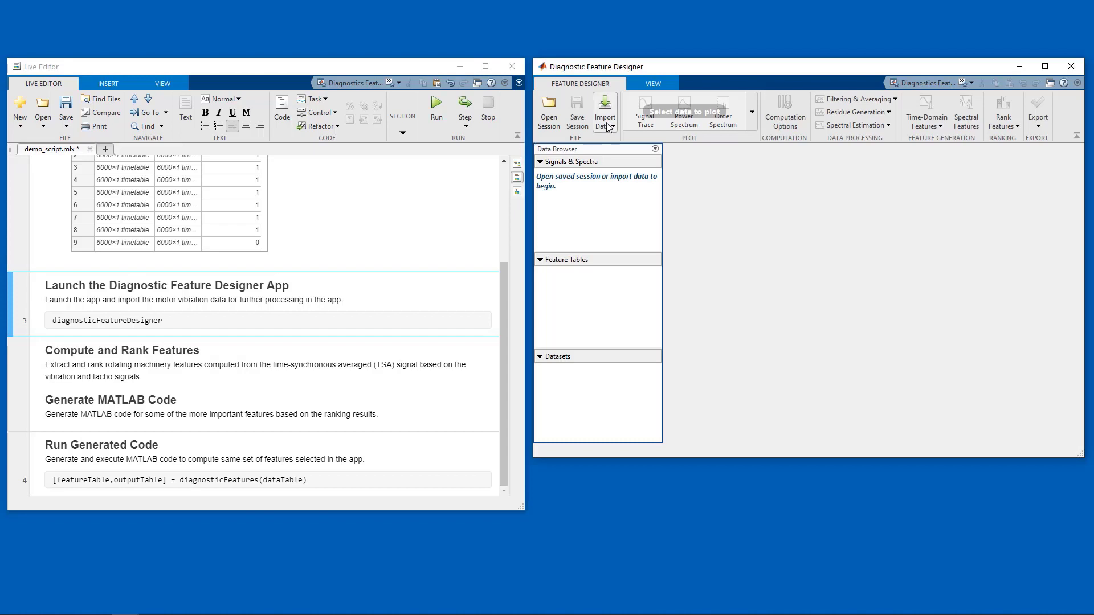
left_click(608, 127)
left_click(658, 194)
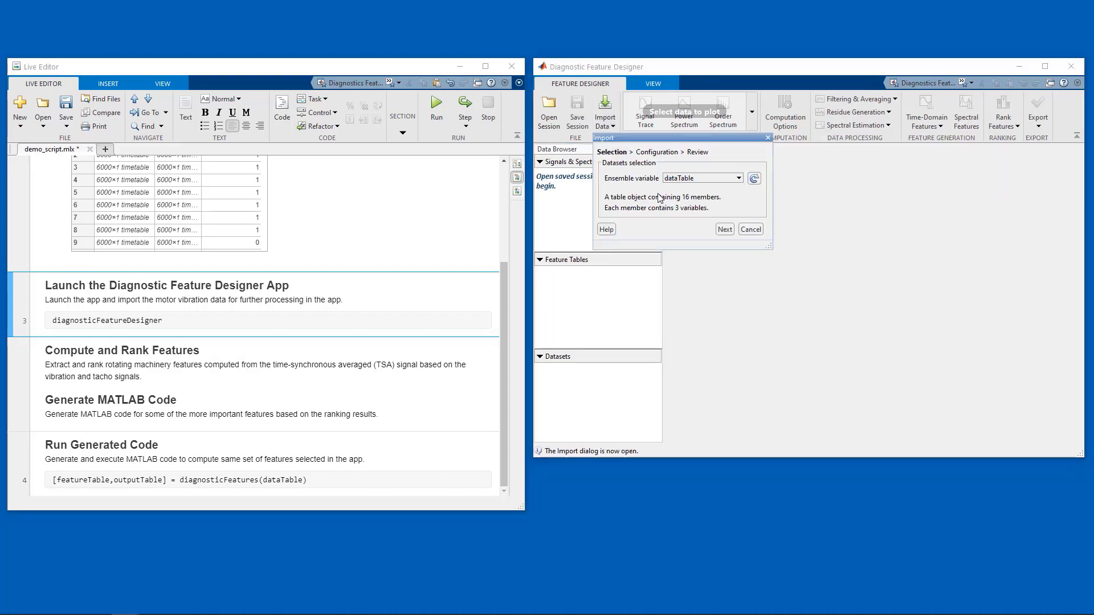
left_click(724, 229)
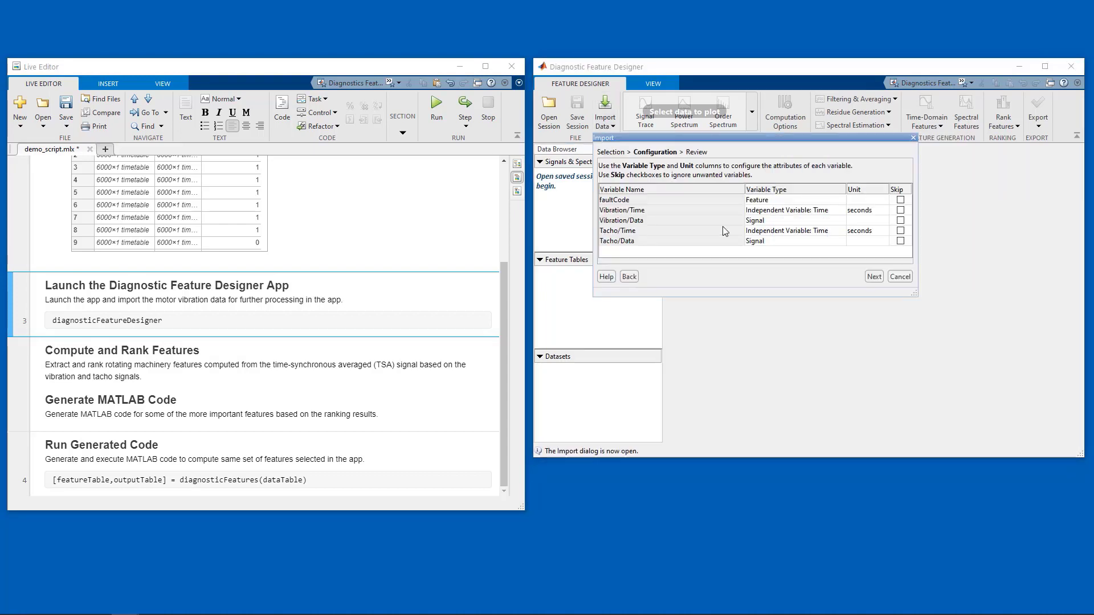
left_click(769, 200)
left_click(764, 221)
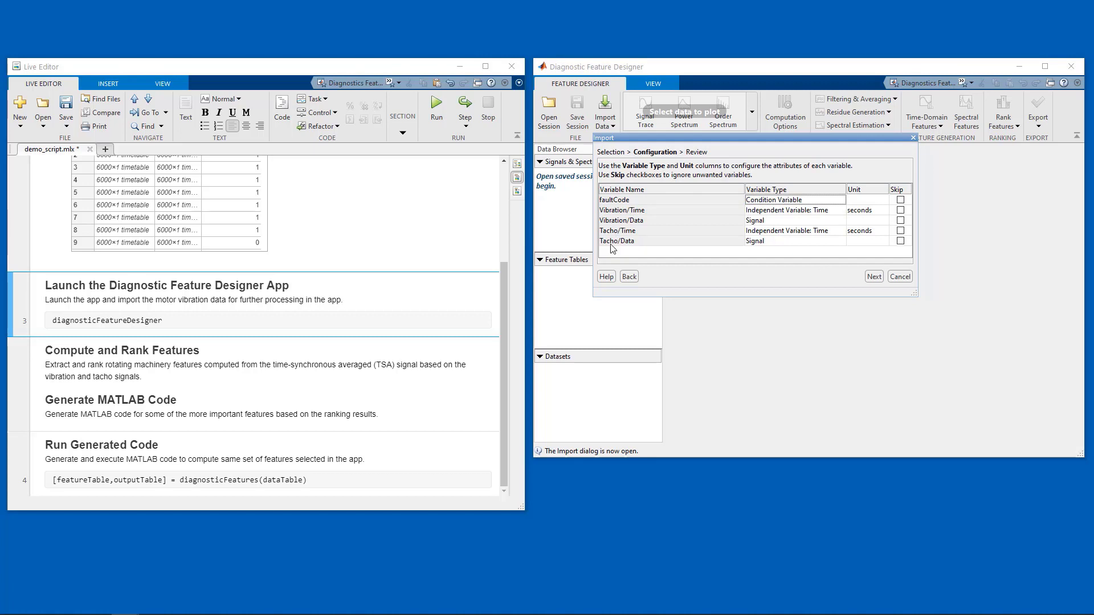
left_click(874, 277)
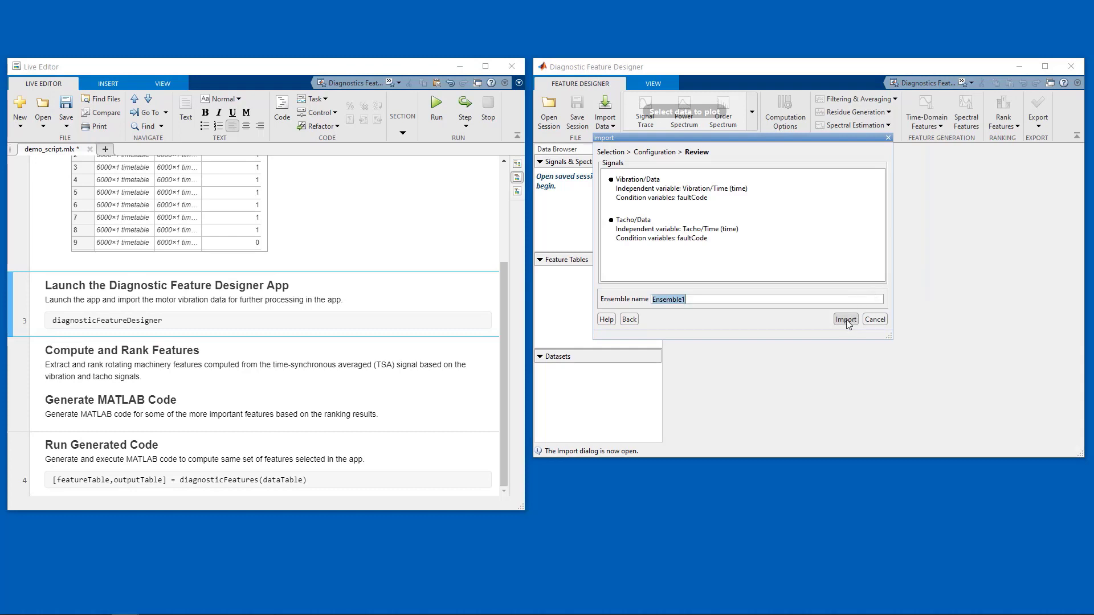
left_click(847, 320)
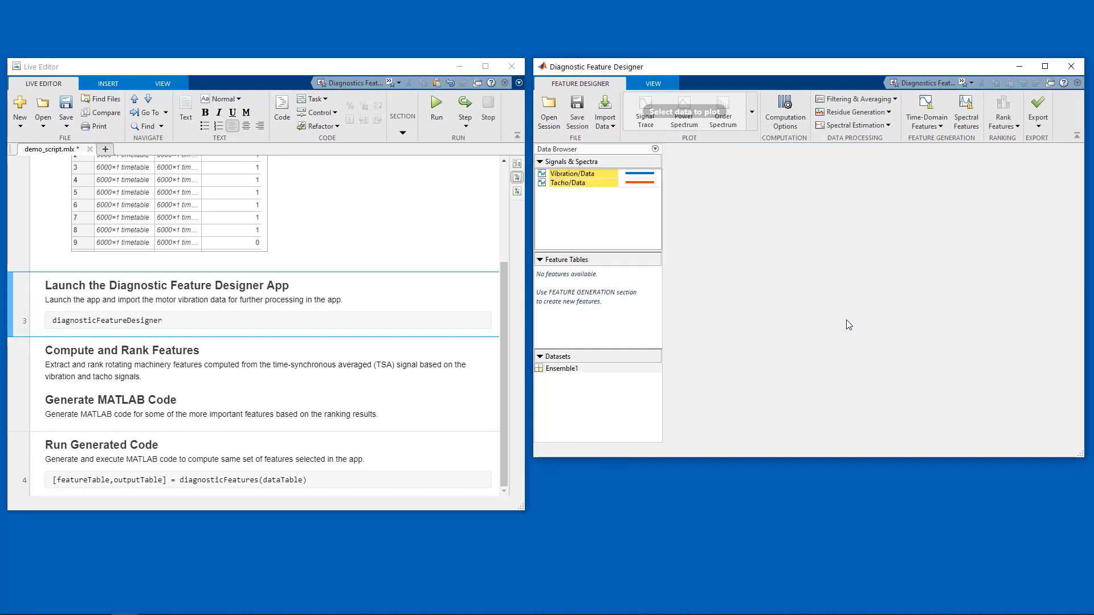
left_click(601, 174)
Plot Vibration/Data and compute its time-synchronous average from Tacho/Data, creating Vibration_tsa/Data
left_click(644, 116)
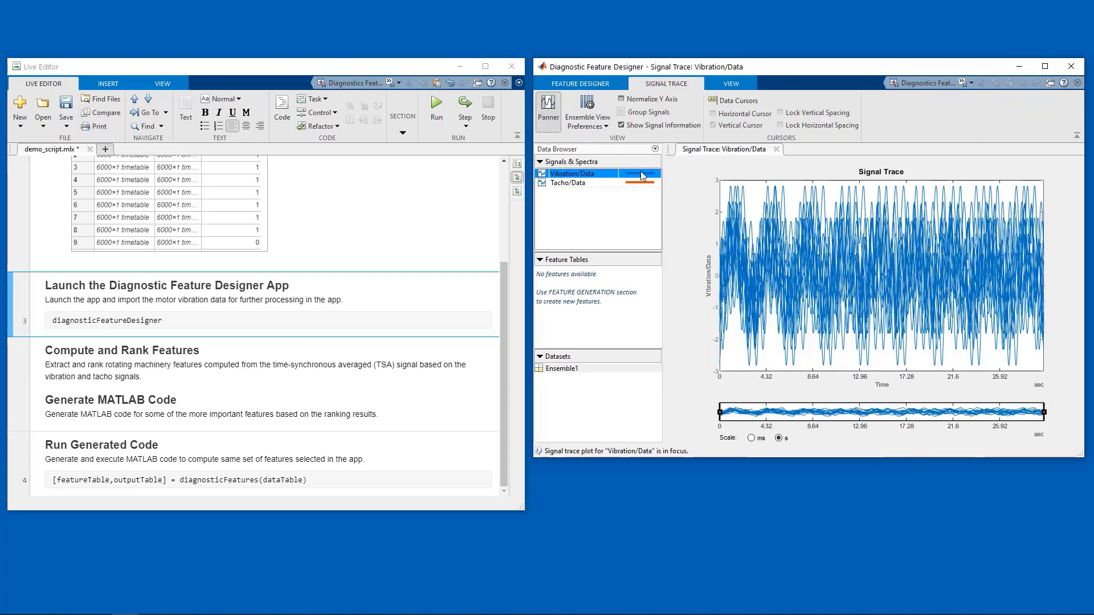
left_click(575, 83)
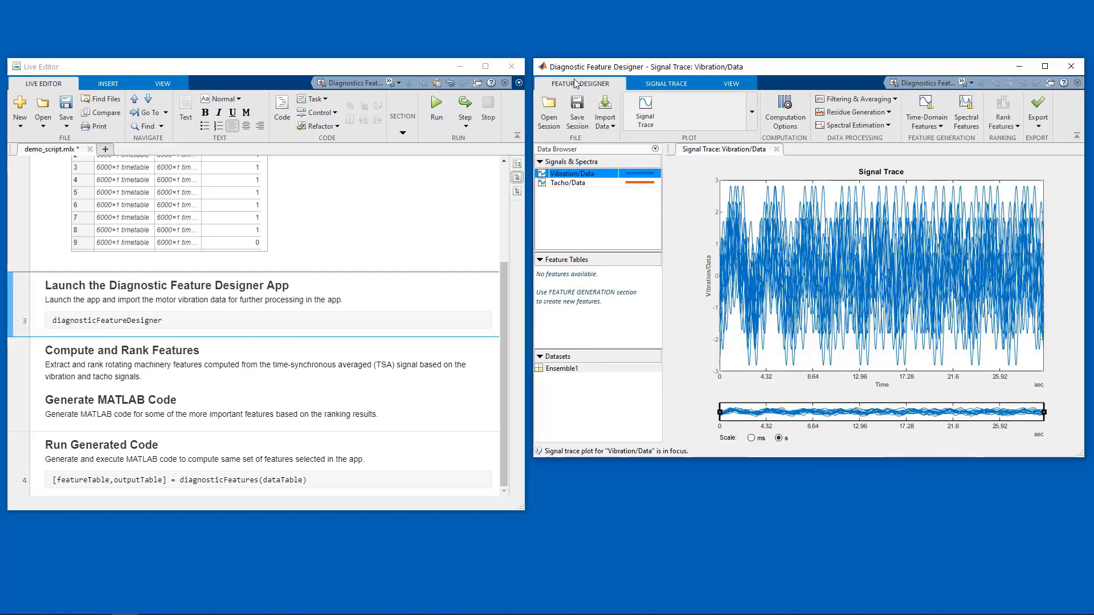
left_click(836, 100)
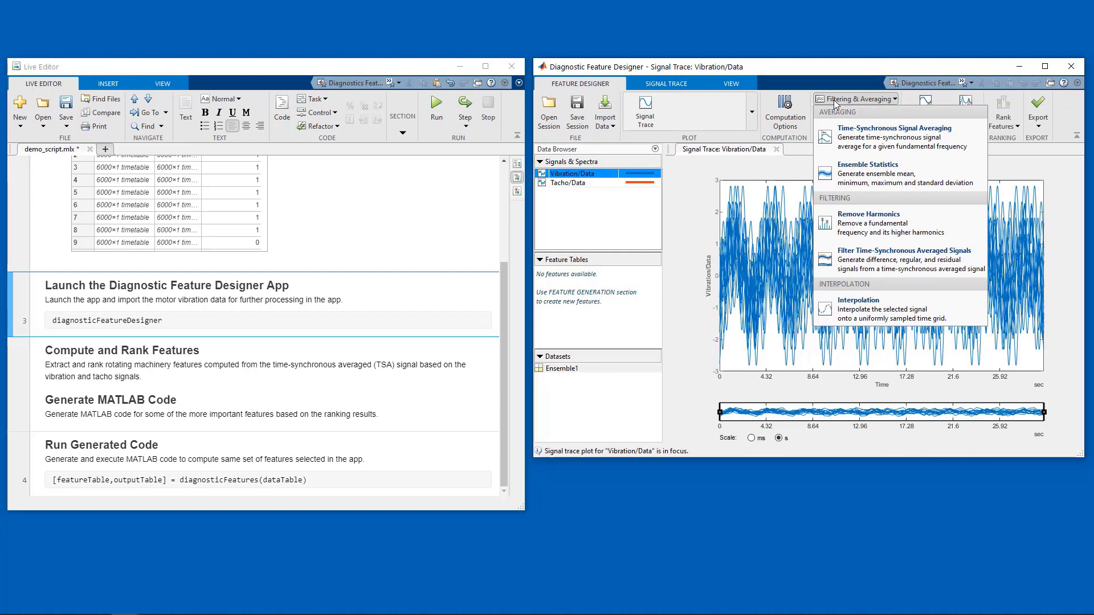
left_click(862, 137)
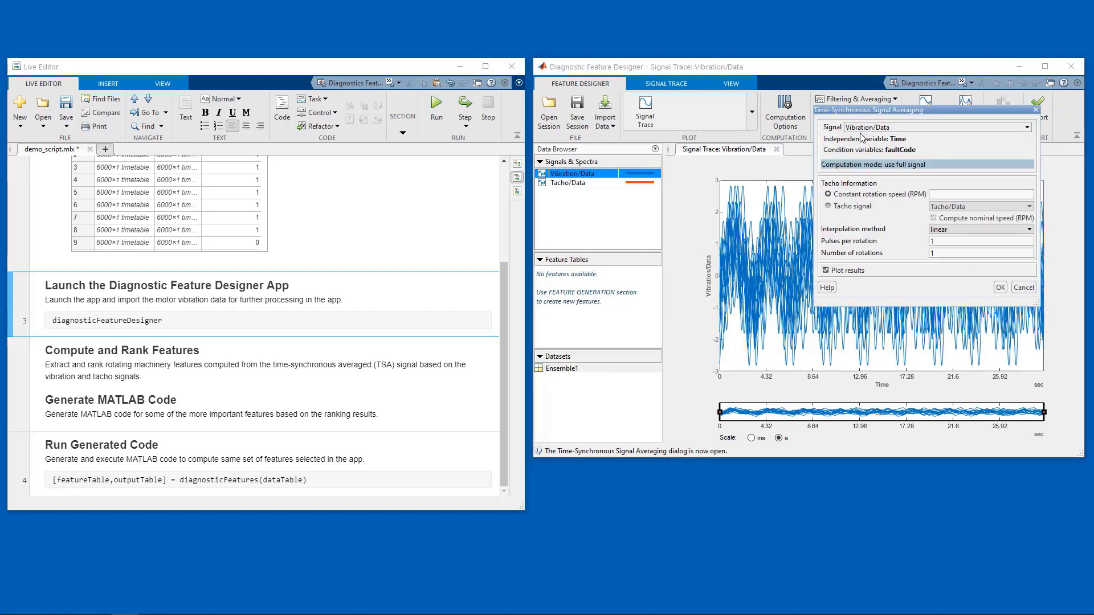
left_click_drag(885, 111, 764, 146)
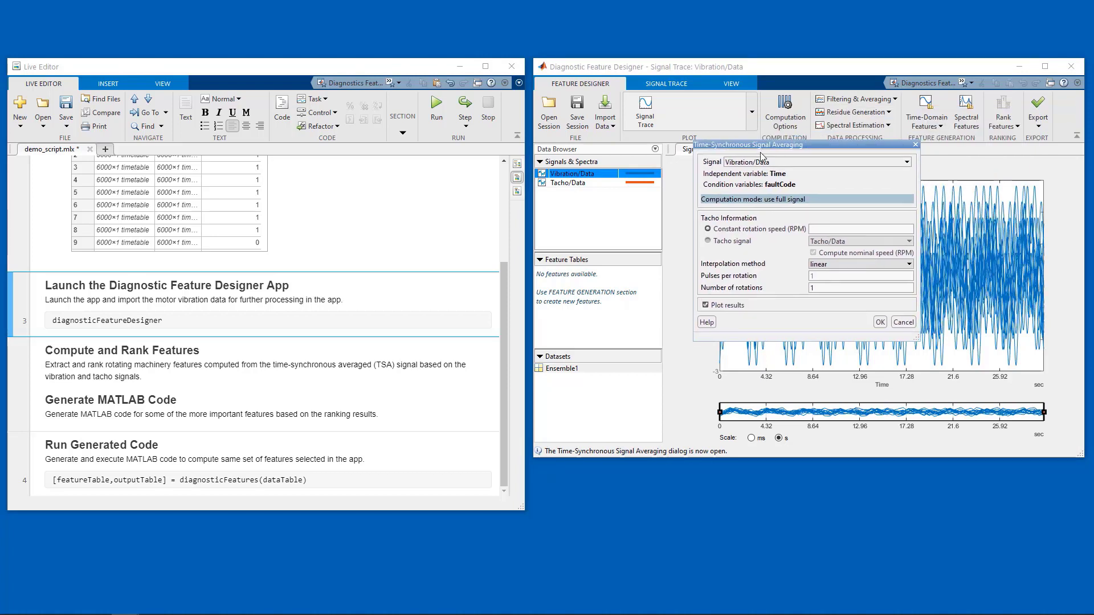
left_click(738, 242)
left_click(880, 323)
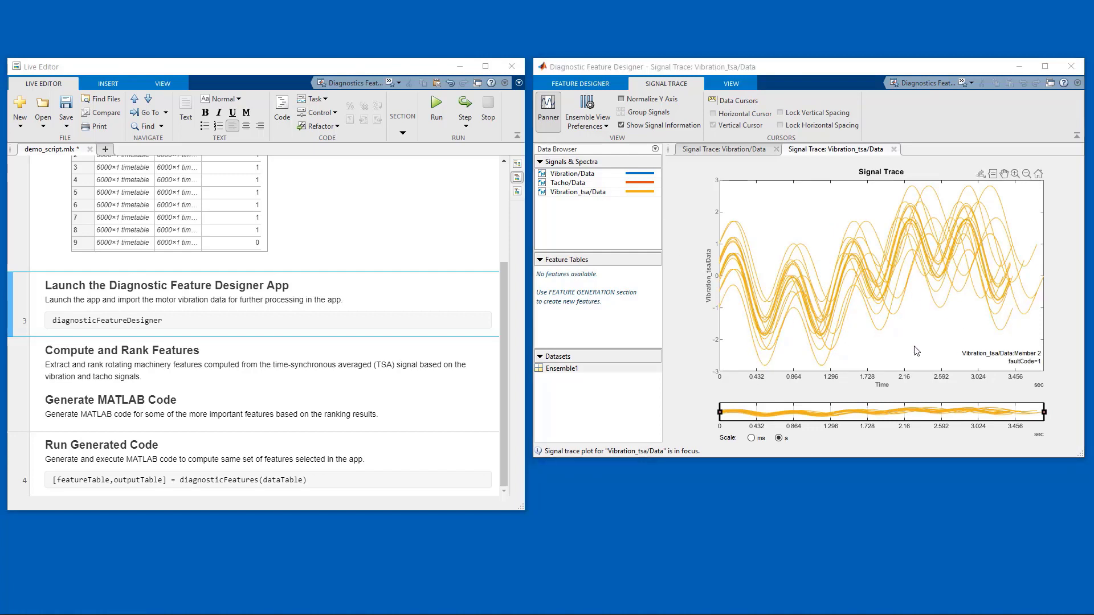
Compute rotating-machinery features RMS, Kurtosis and CrestFactor from Vibration_tsa/Data into FeatureTable1
left_click(604, 193)
left_click(581, 85)
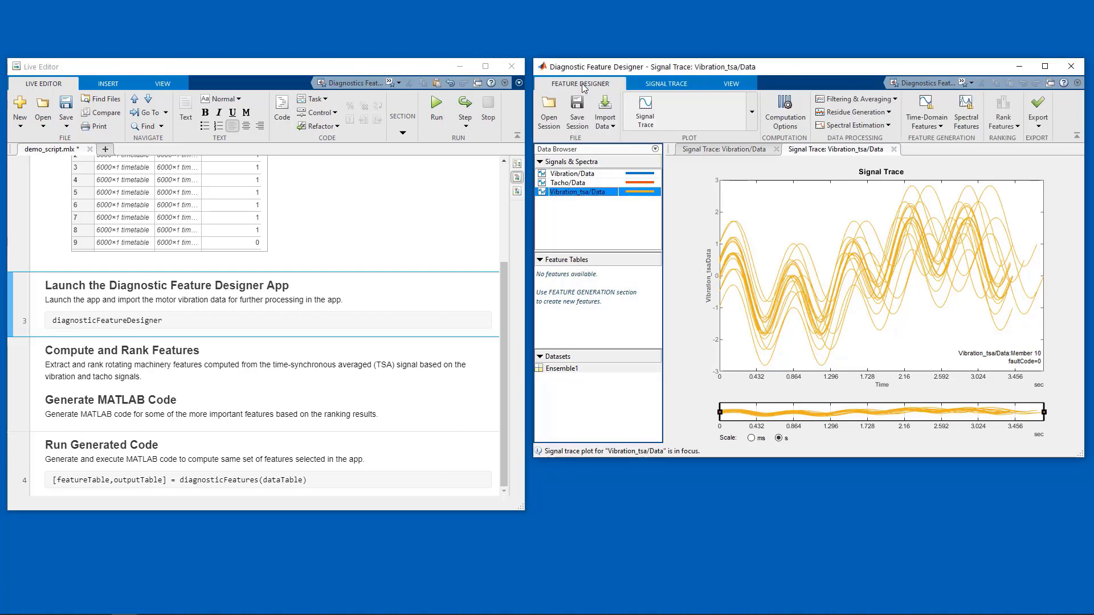
left_click(927, 123)
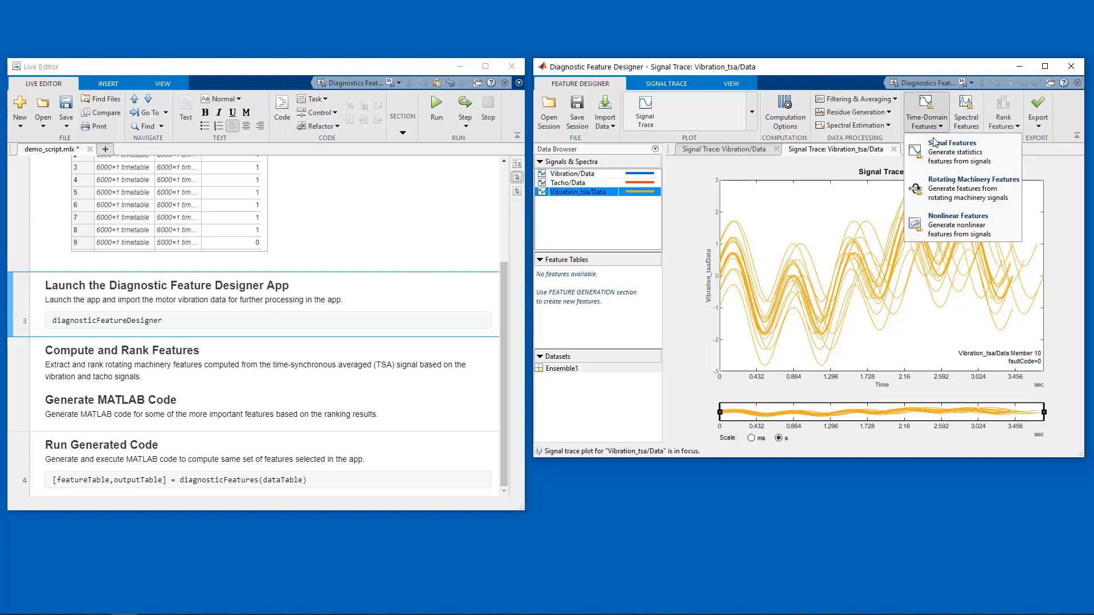
left_click(946, 184)
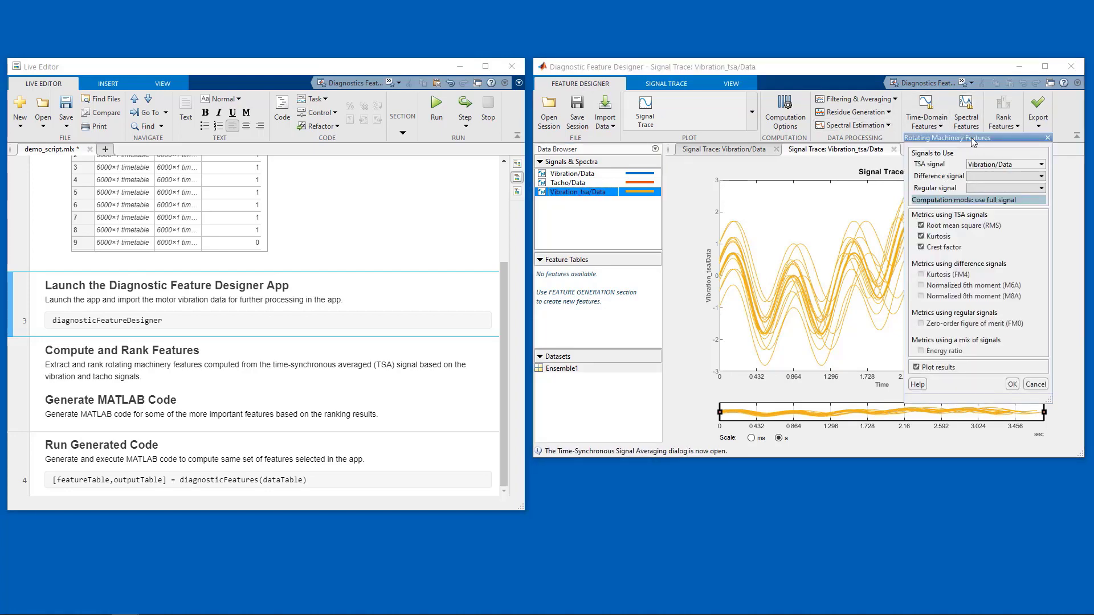
left_click_drag(971, 139, 755, 125)
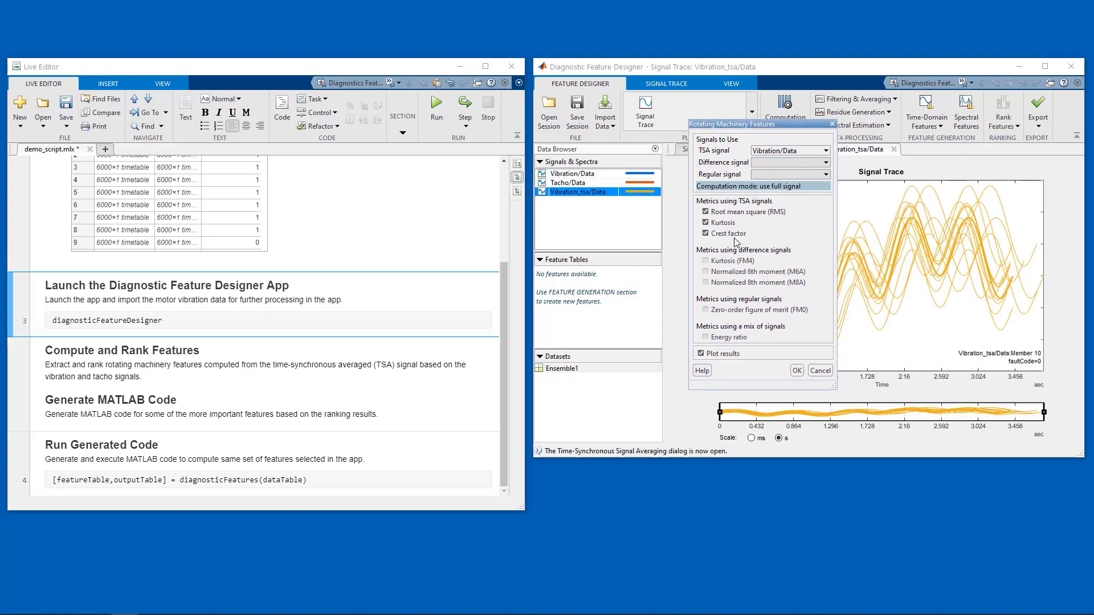
left_click(792, 151)
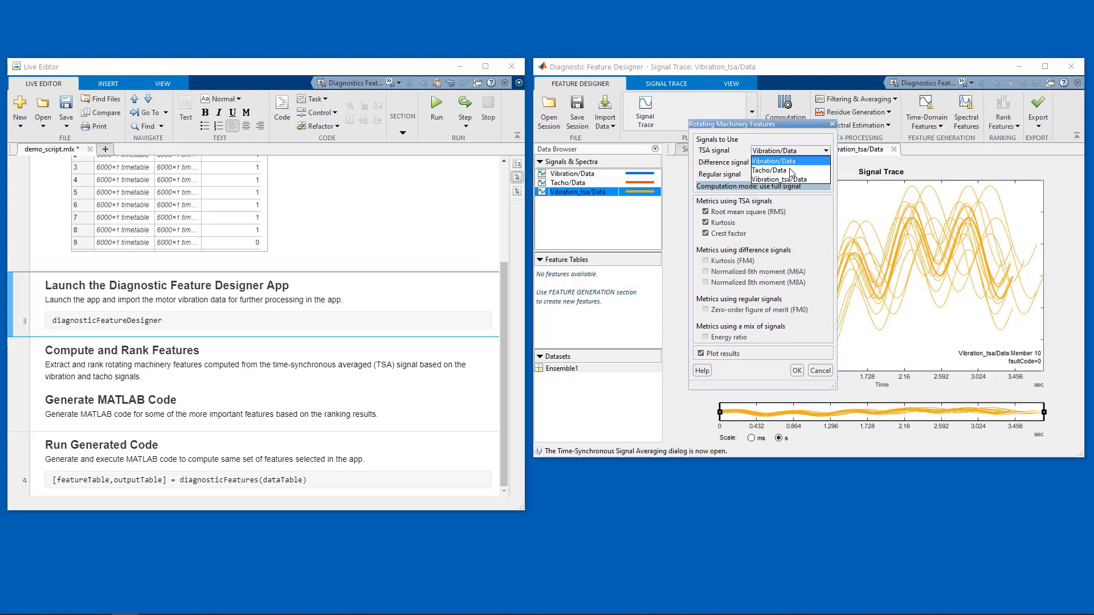
left_click(790, 180)
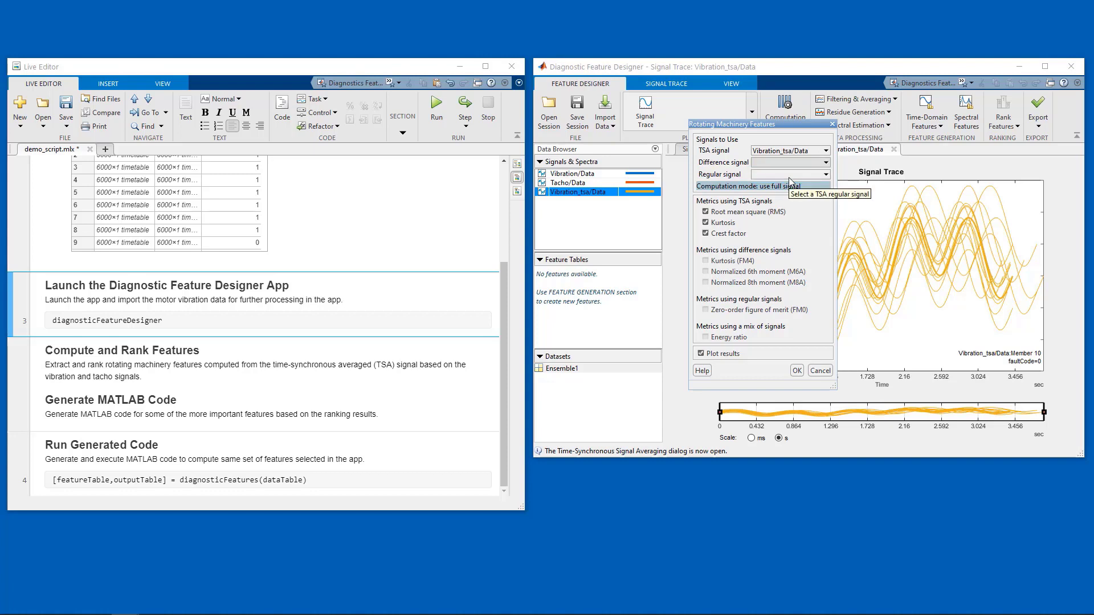
left_click(797, 371)
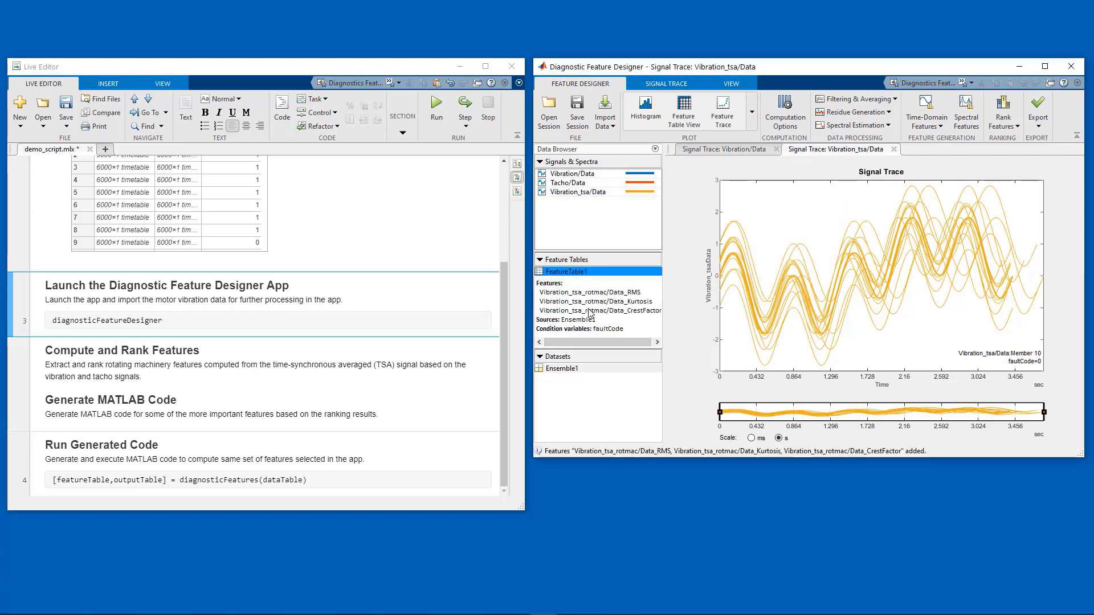
View FeatureTable1 as a table of RMS, Kurtosis and CrestFactor for all 16 members
left_click(679, 123)
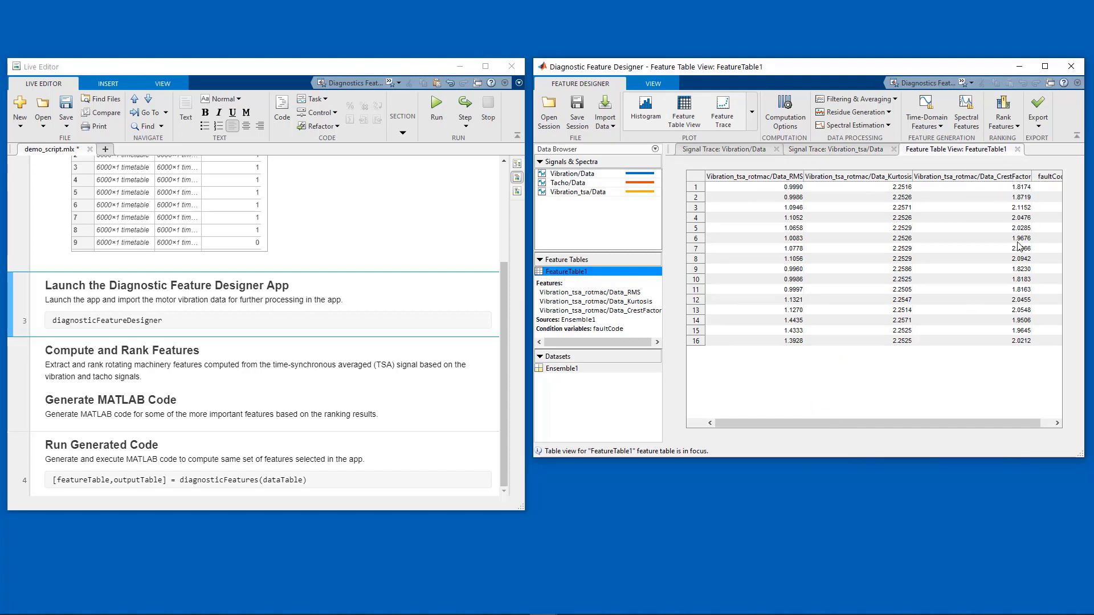
left_click_drag(978, 423, 990, 422)
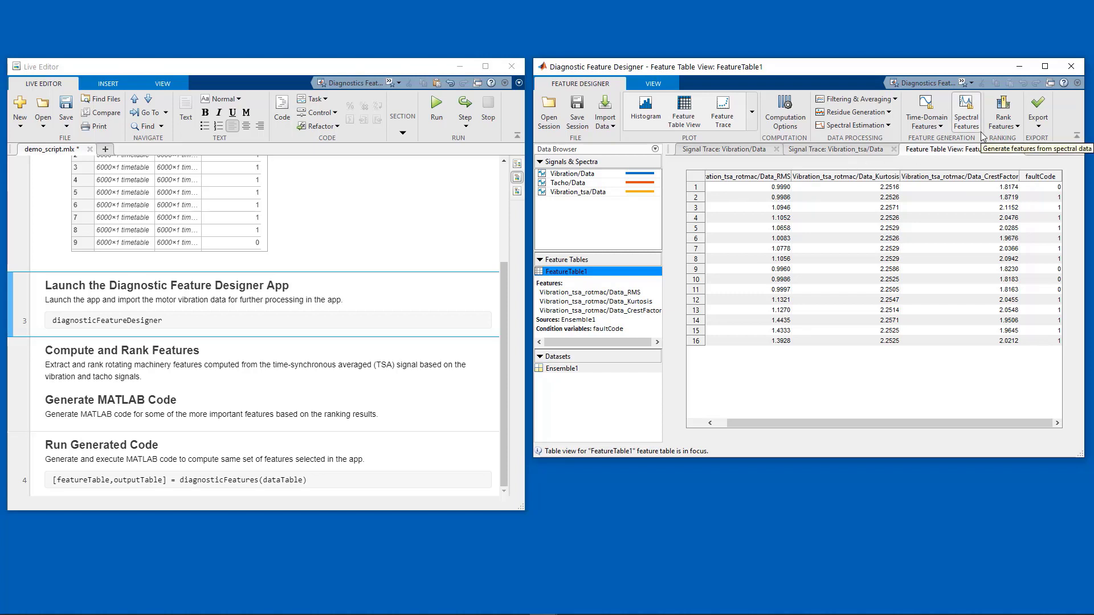
left_click(1012, 122)
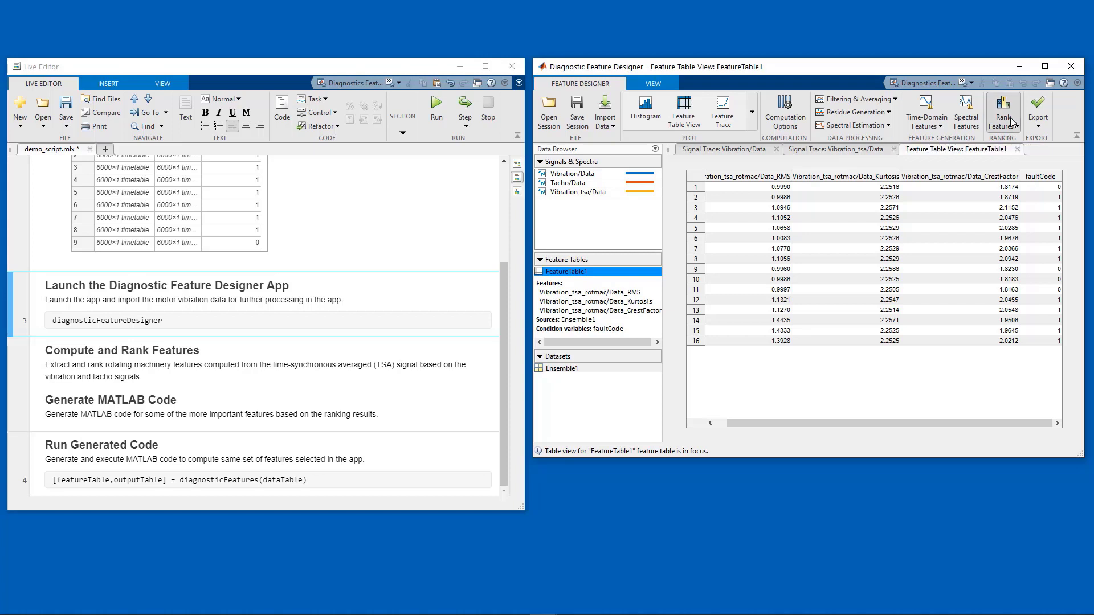
Rank FeatureTable1 by T-Test: CrestFactor 10.1366, RMS 3.5901, Kurtosis 0.0866
left_click(1015, 142)
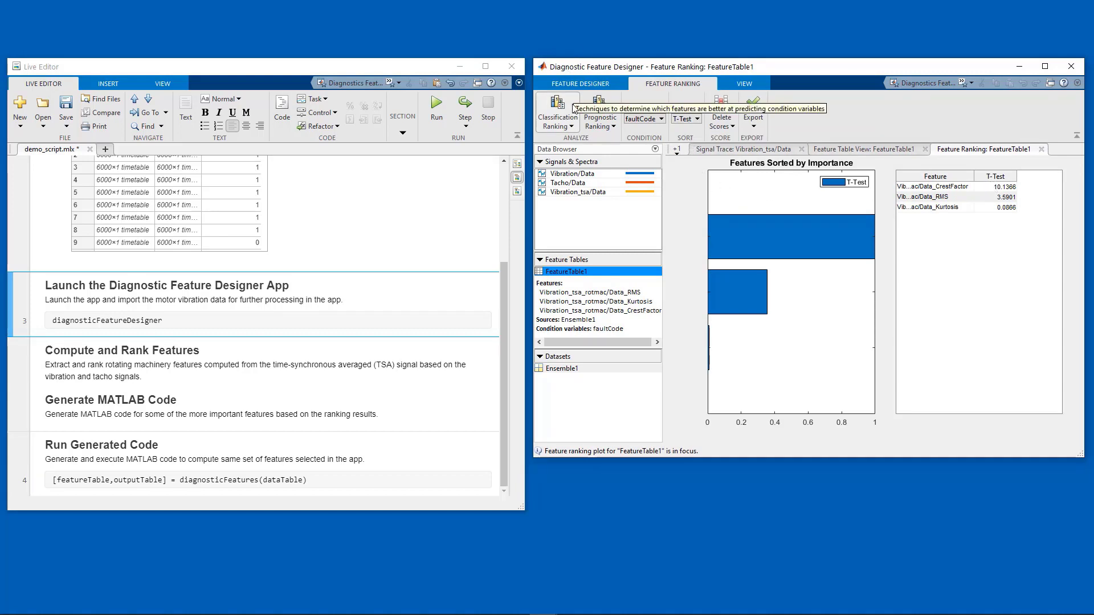
left_click(552, 125)
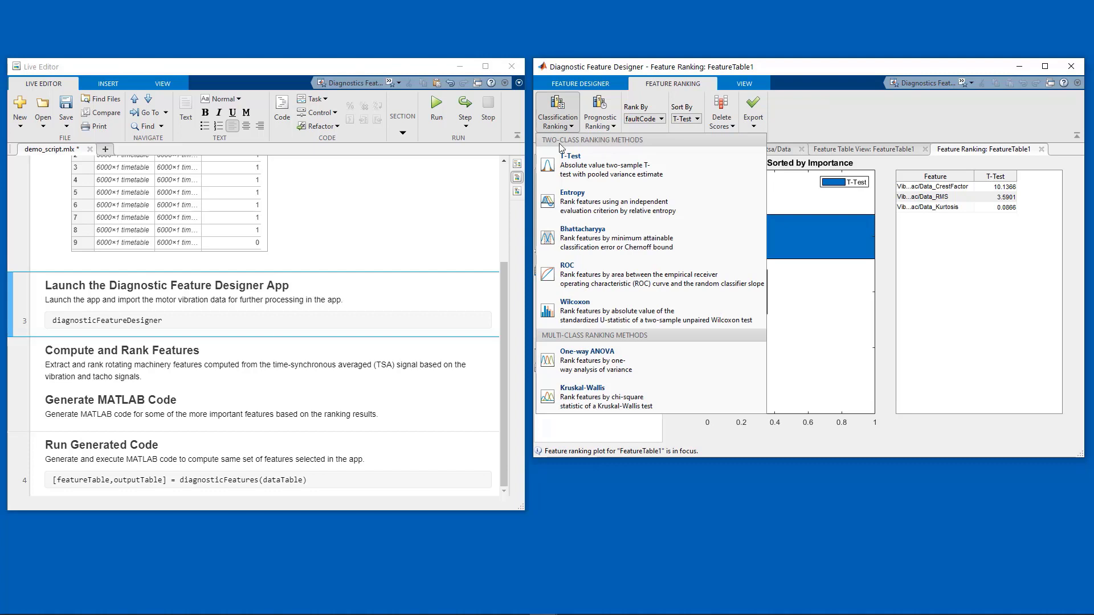
left_click(865, 121)
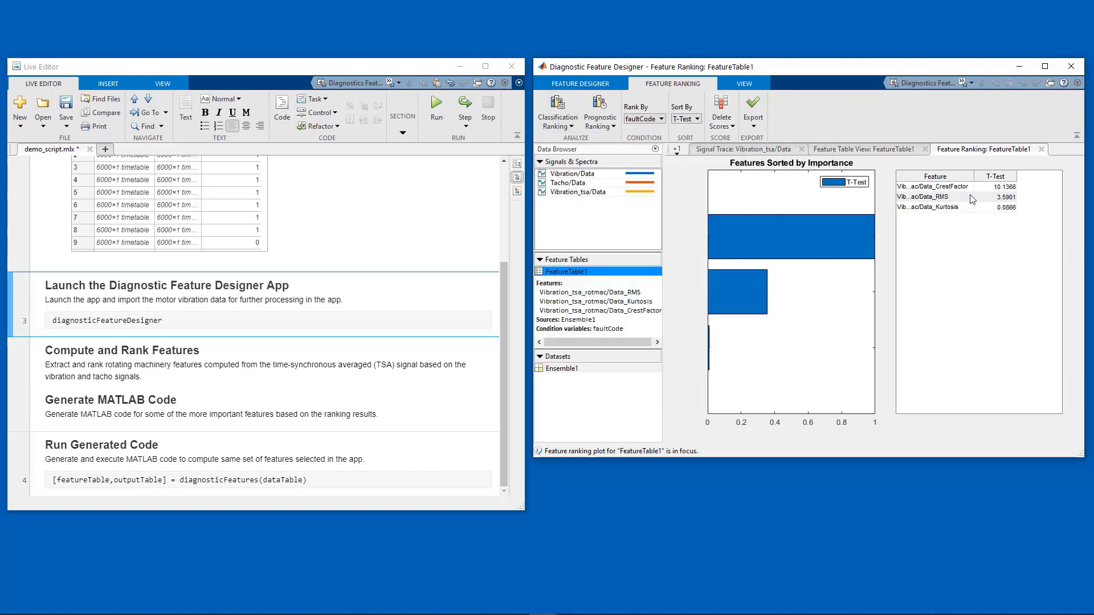
left_click(1001, 188)
left_click(1004, 199)
left_click(999, 208)
Generate a diagnosticFeatures function for the top 2 ranked features, RMS and CrestFactor
left_click(752, 126)
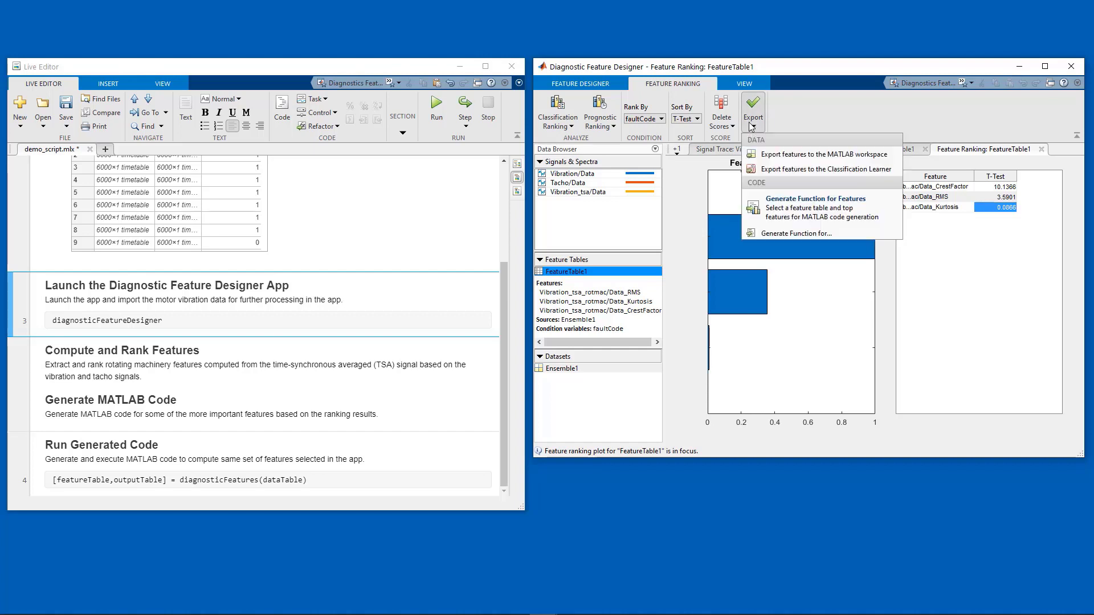
left_click(806, 205)
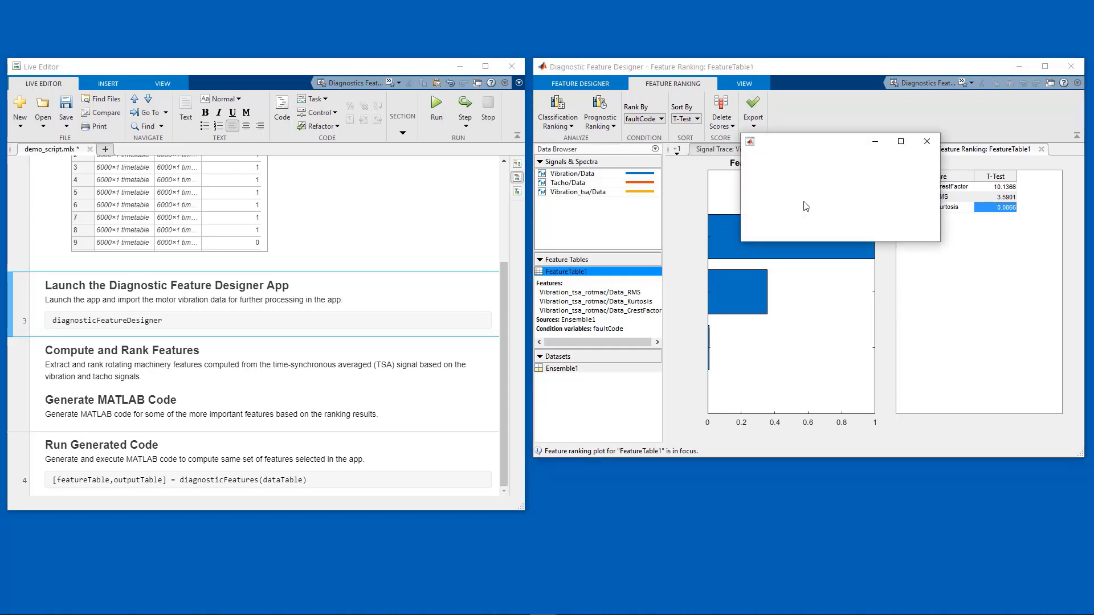
left_click_drag(824, 144, 741, 188)
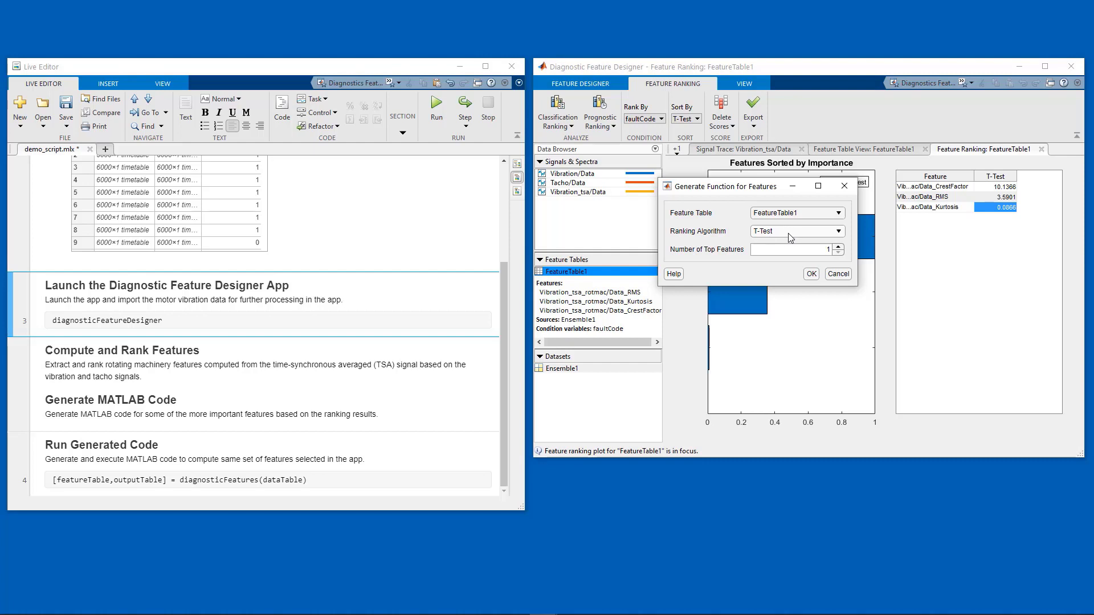
left_click(838, 247)
left_click(811, 274)
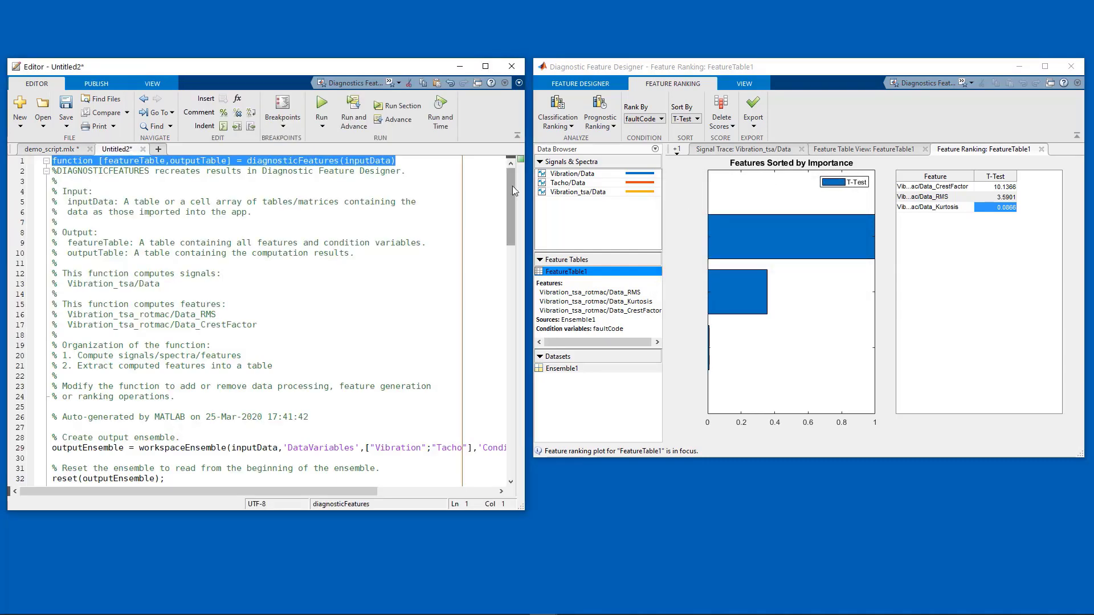
mouse_move(512, 185)
left_mouse_down()
mouse_move(551, 426)
mouse_move(511, 324)
mouse_move(524, 183)
left_mouse_up()
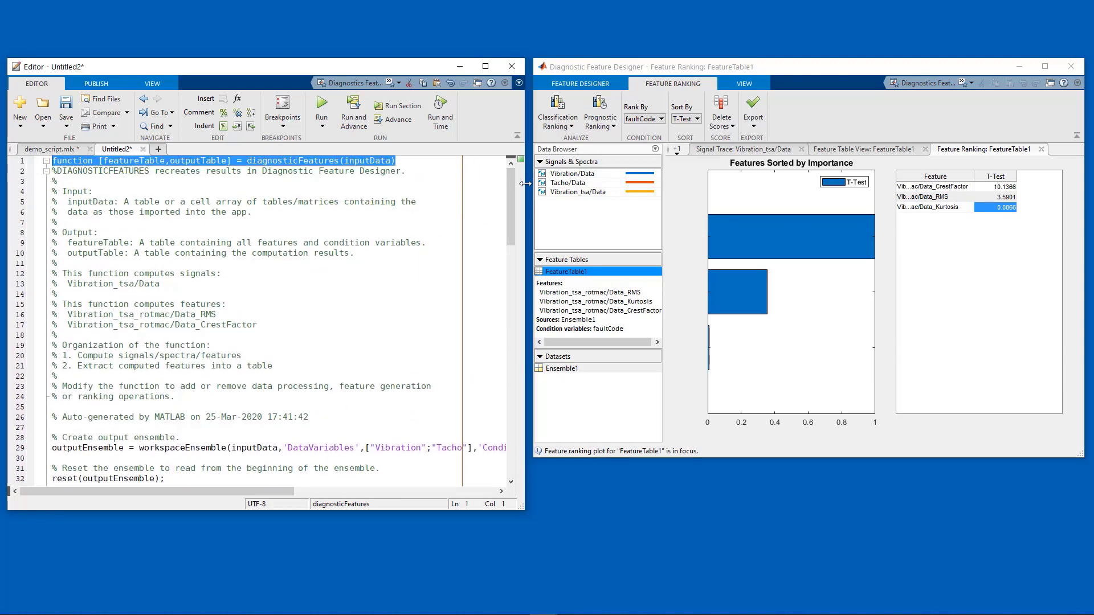
left_click_drag(511, 189, 514, 256)
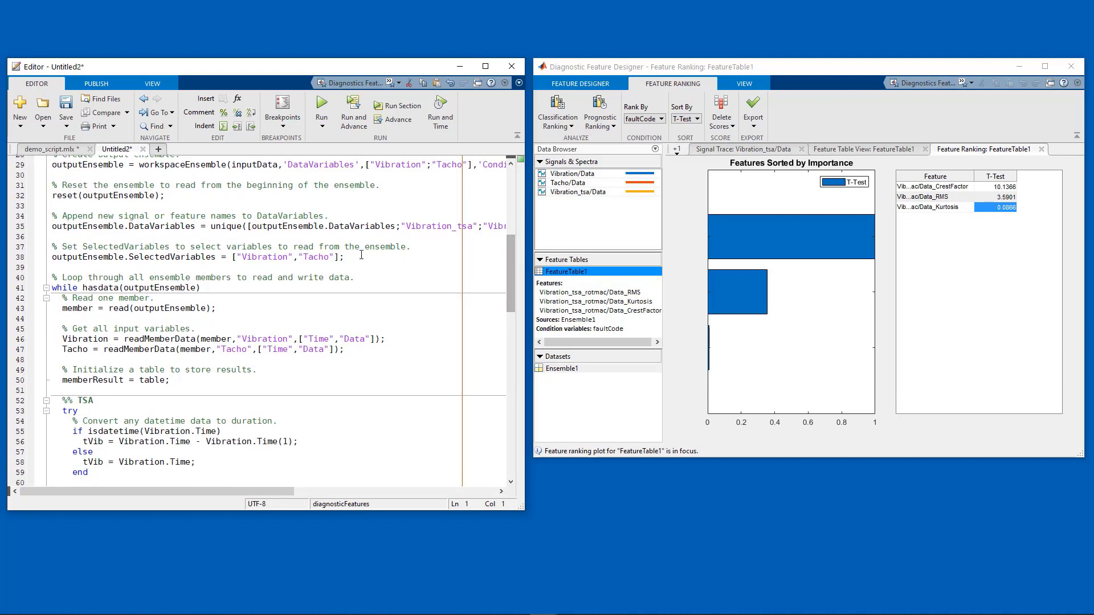
left_click_drag(362, 257, 226, 257)
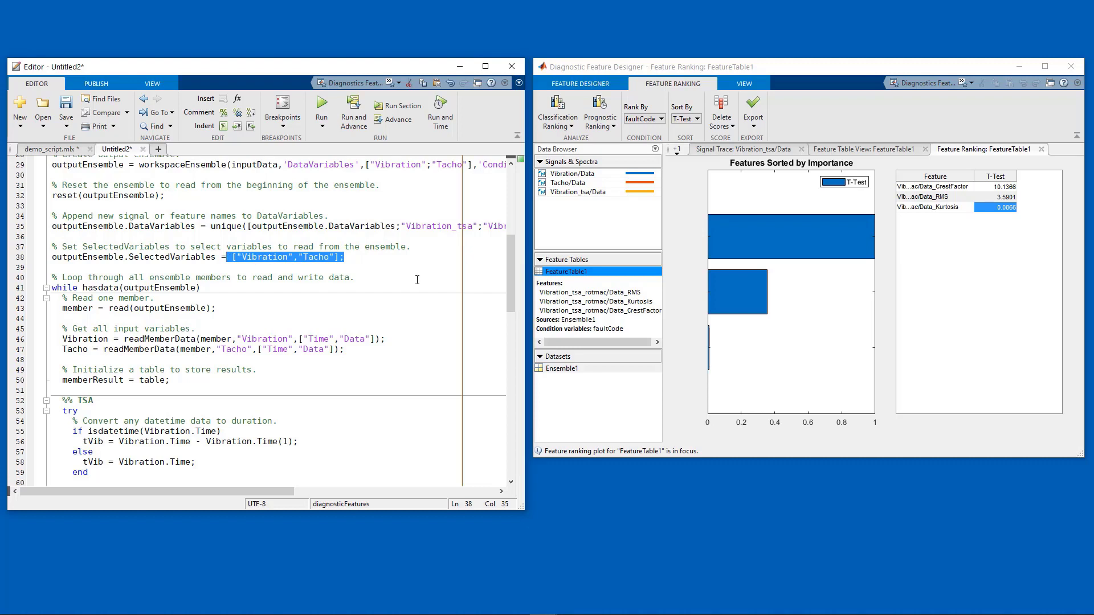
left_click_drag(511, 258, 508, 323)
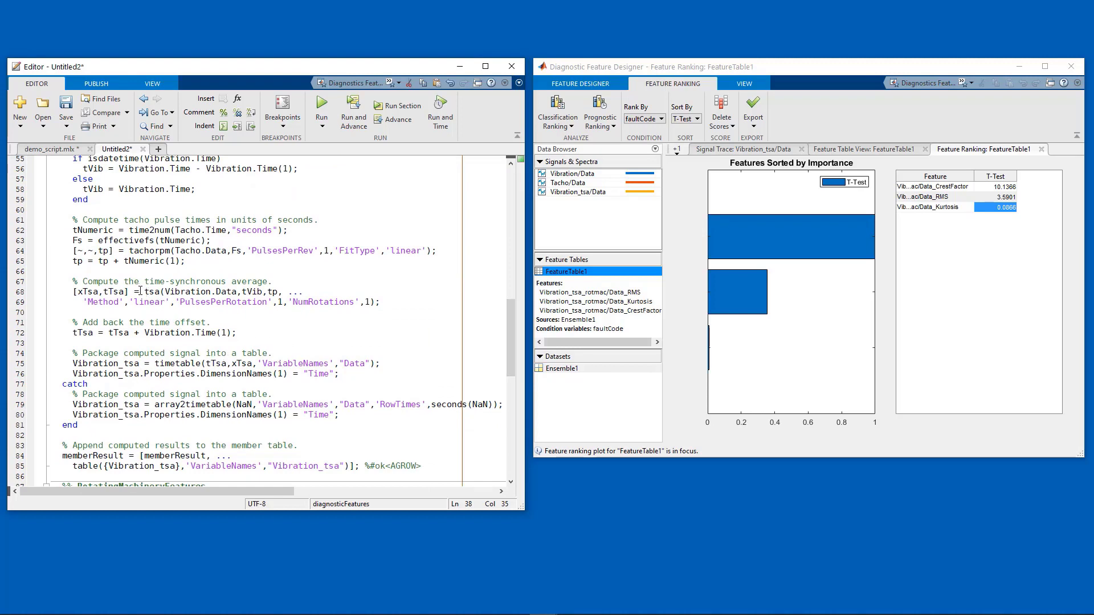
left_click_drag(140, 291, 218, 291)
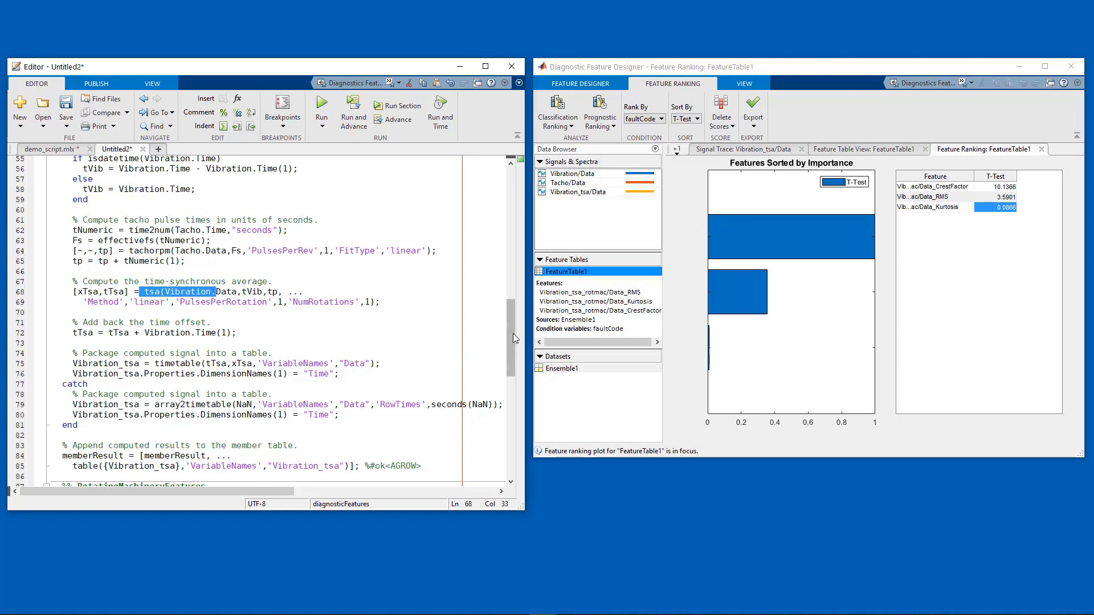
left_click_drag(513, 334, 510, 414)
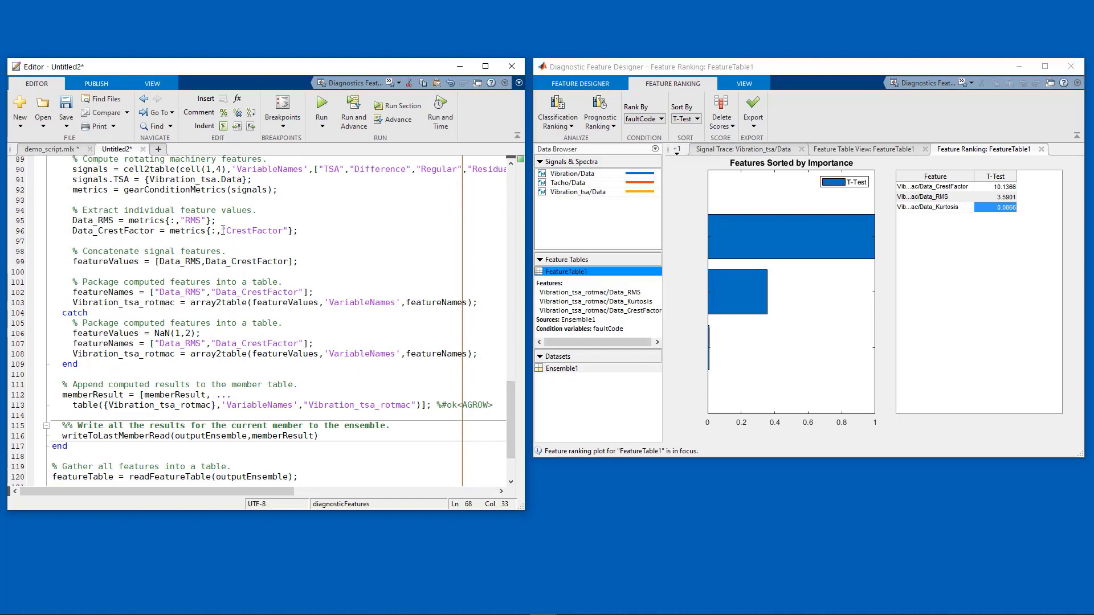
left_click_drag(226, 231, 297, 232)
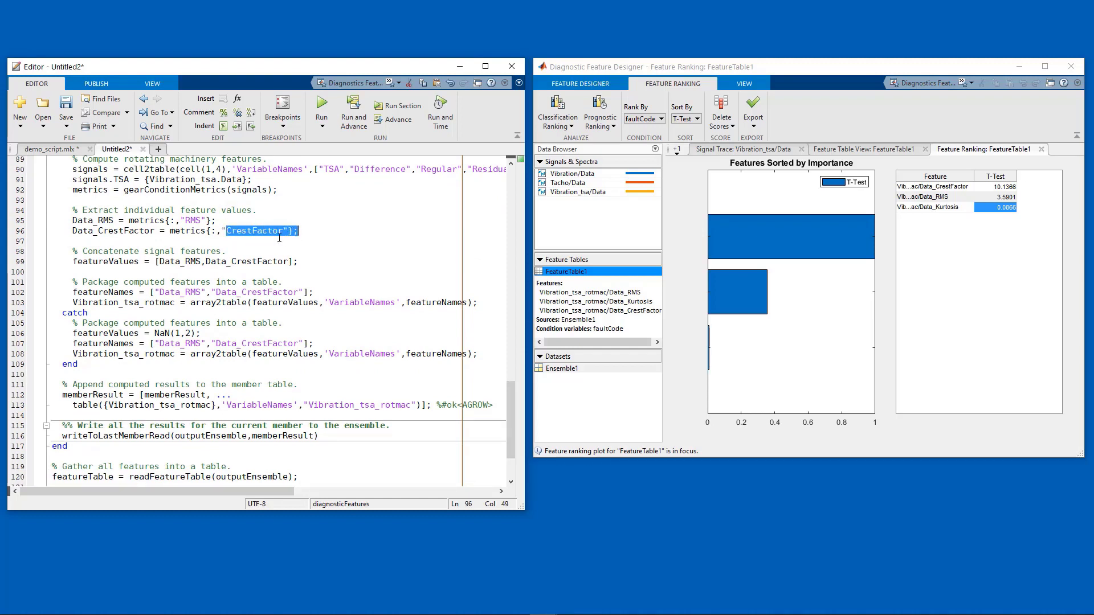
left_click_drag(169, 220, 227, 221)
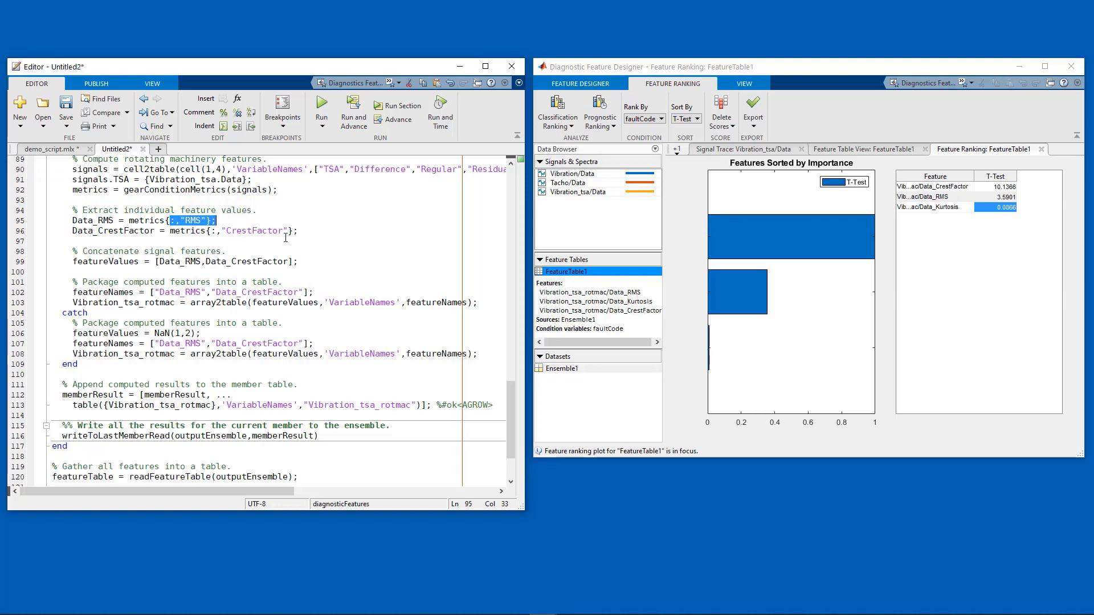
scroll(96, 432, "down", 3)
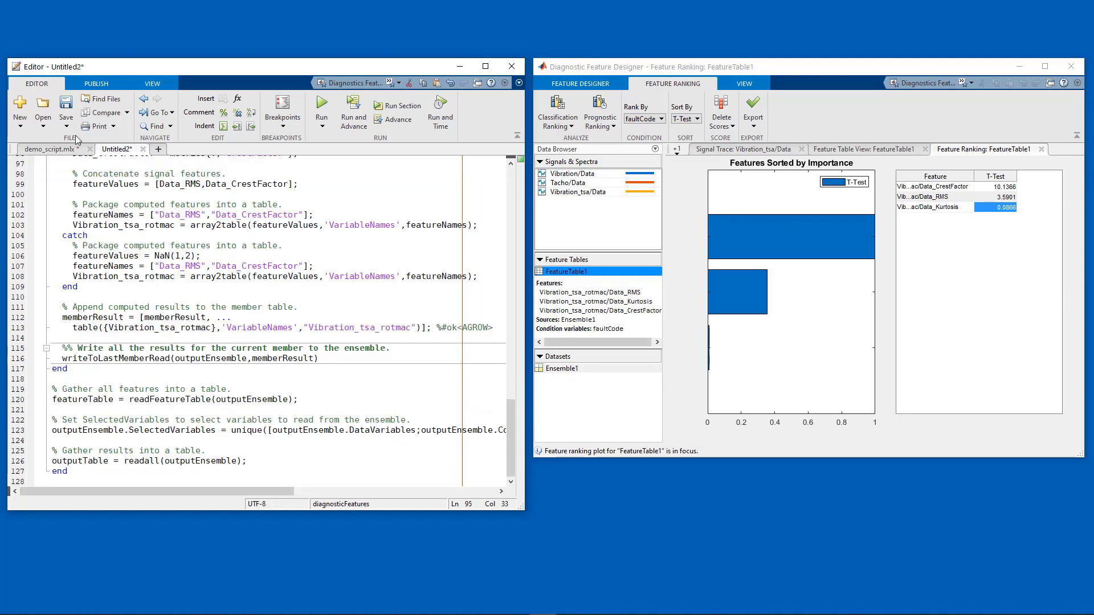
Save diagnosticFeatures.m and run demo_script's Run Generated Code section, producing a 16×3 featureTable
left_click(65, 103)
left_click(468, 399)
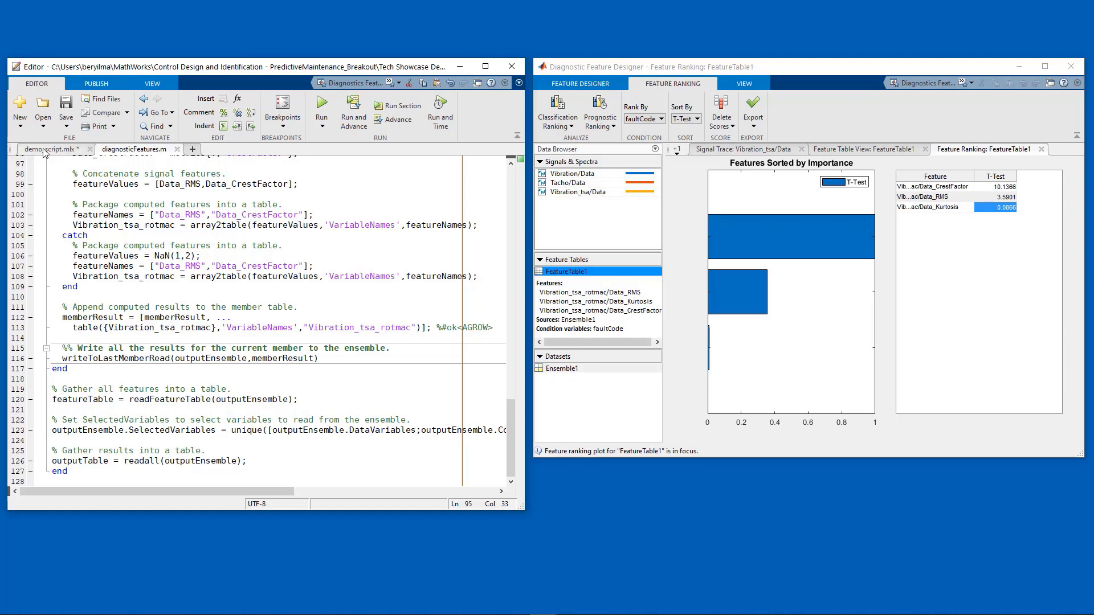
left_click(42, 150)
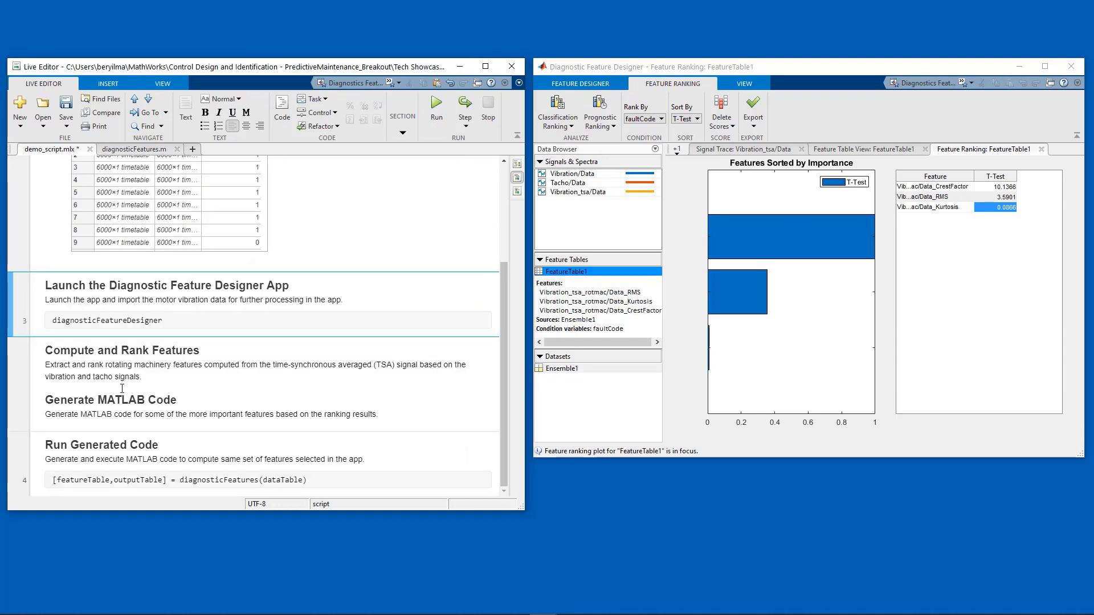
left_click(150, 480)
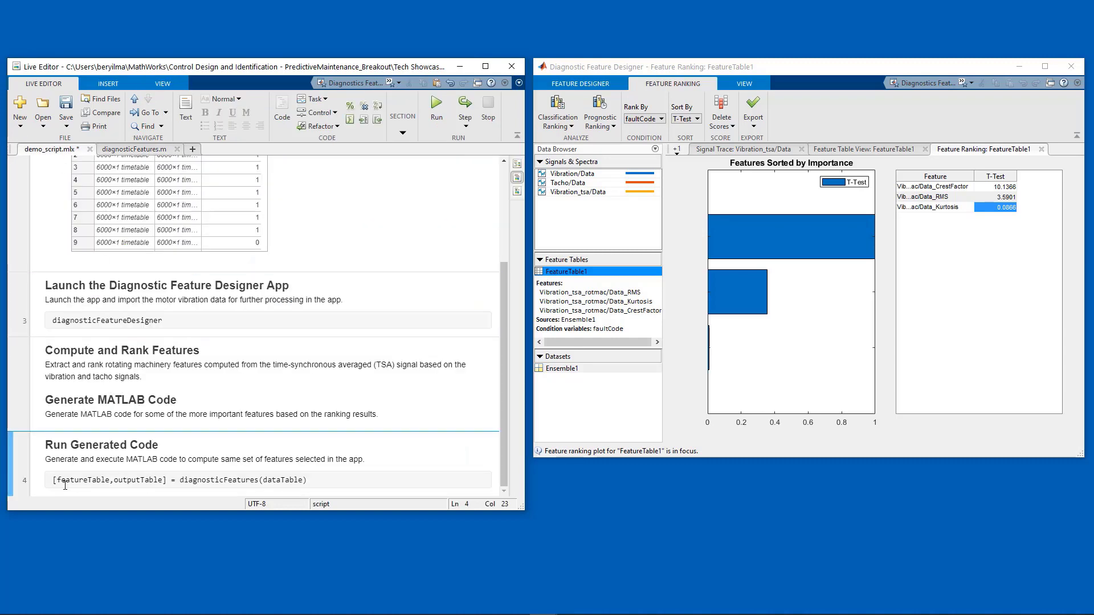
left_click(10, 460)
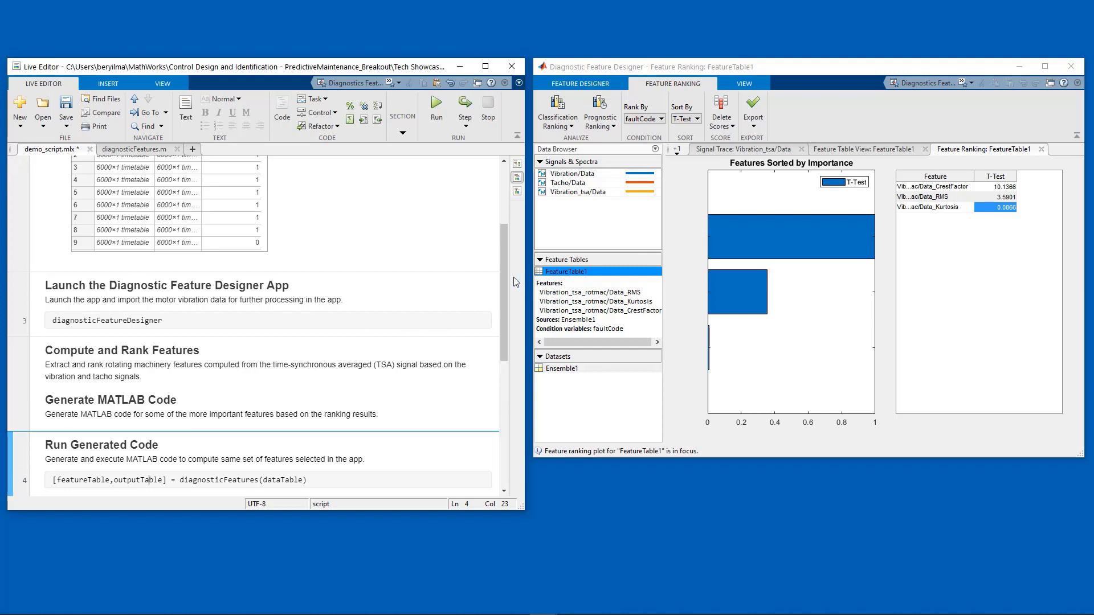
left_click_drag(503, 248, 525, 371)
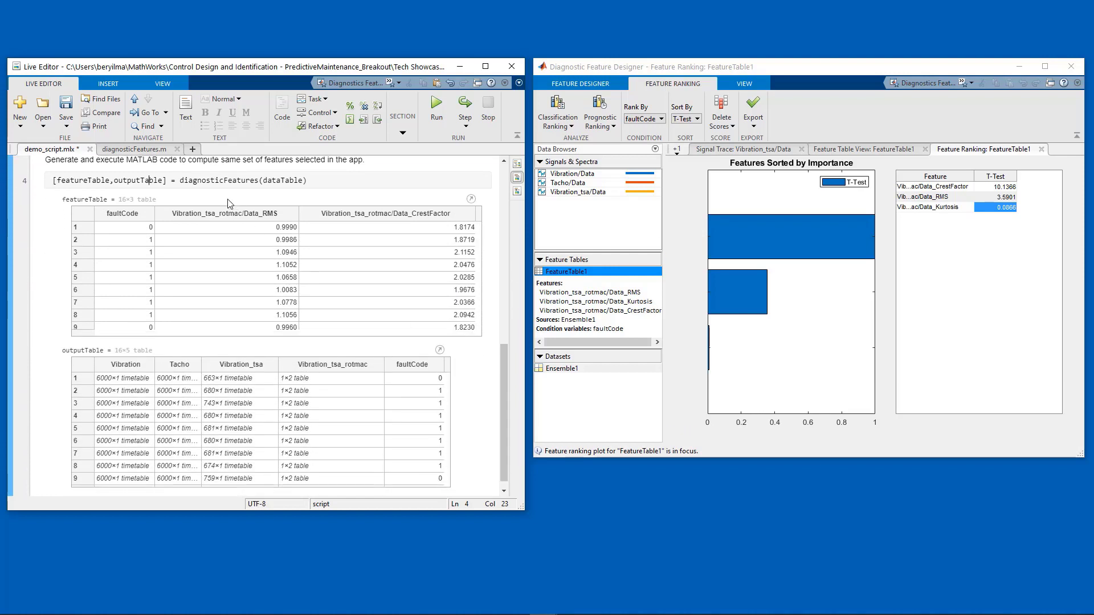